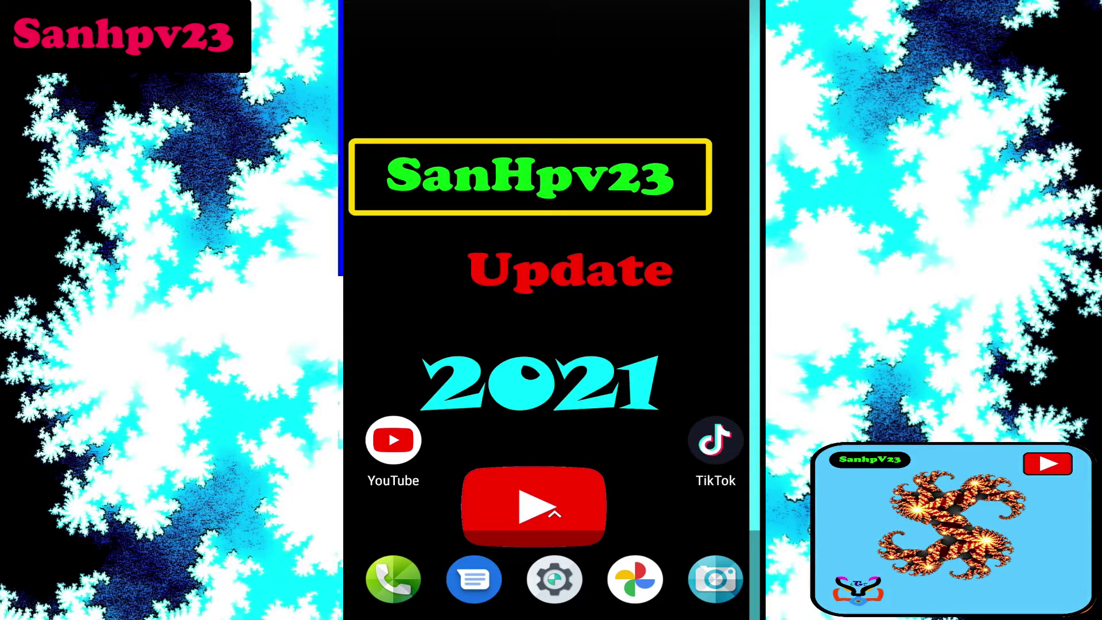
In YouTube, swipe the Whippoorwill Holler channel to its About page showing 17,555,064 views
left_click(394, 441)
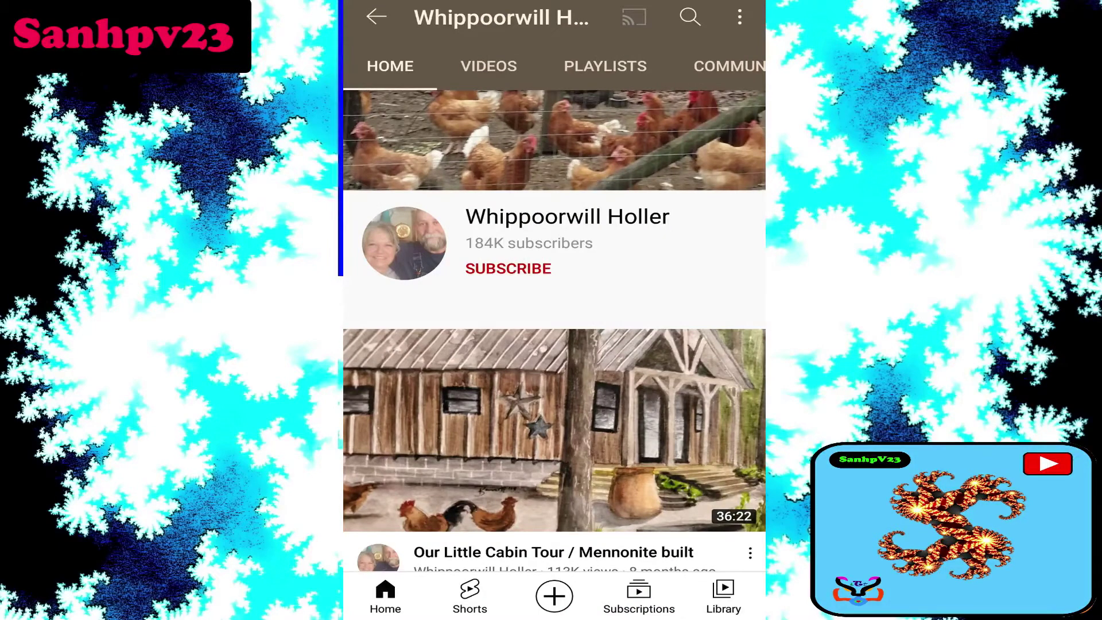
left_click_drag(689, 344, 388, 345)
left_click_drag(689, 344, 388, 345)
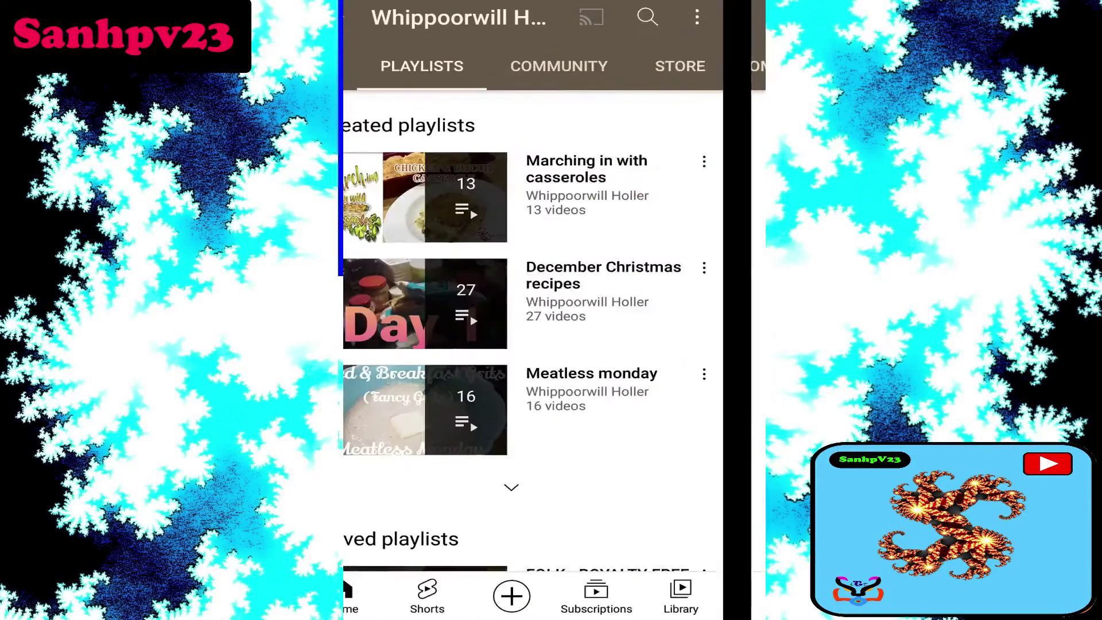
left_click_drag(689, 344, 388, 344)
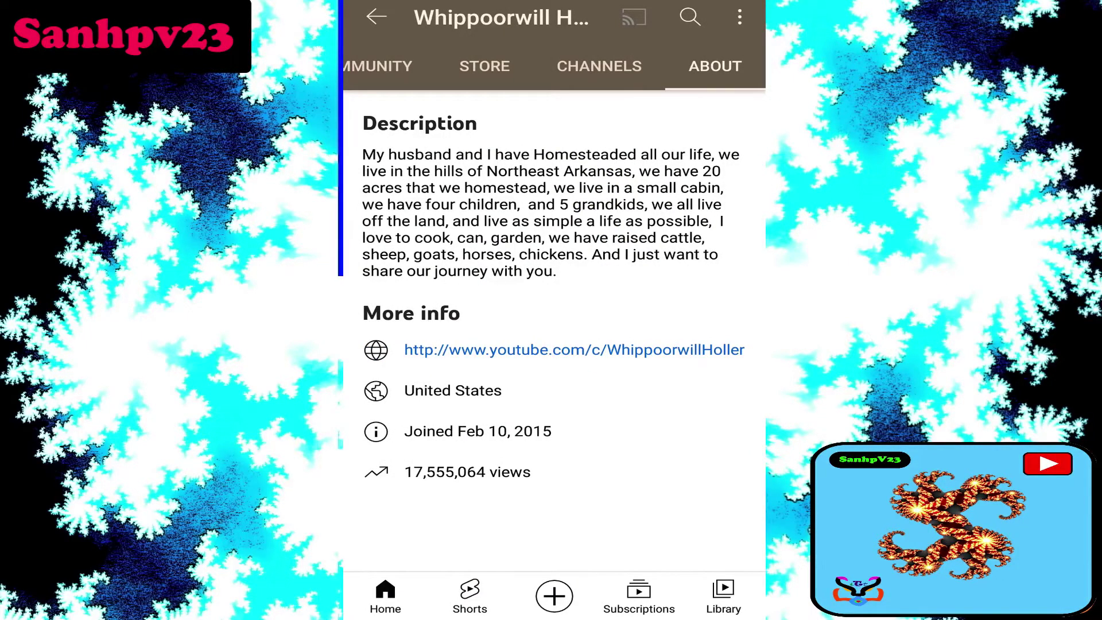
key("alt+Tab")
Switch to Calculator from recents and compute 24,000 × 0.8 = 19,200
left_click(555, 371)
left_click(477, 452)
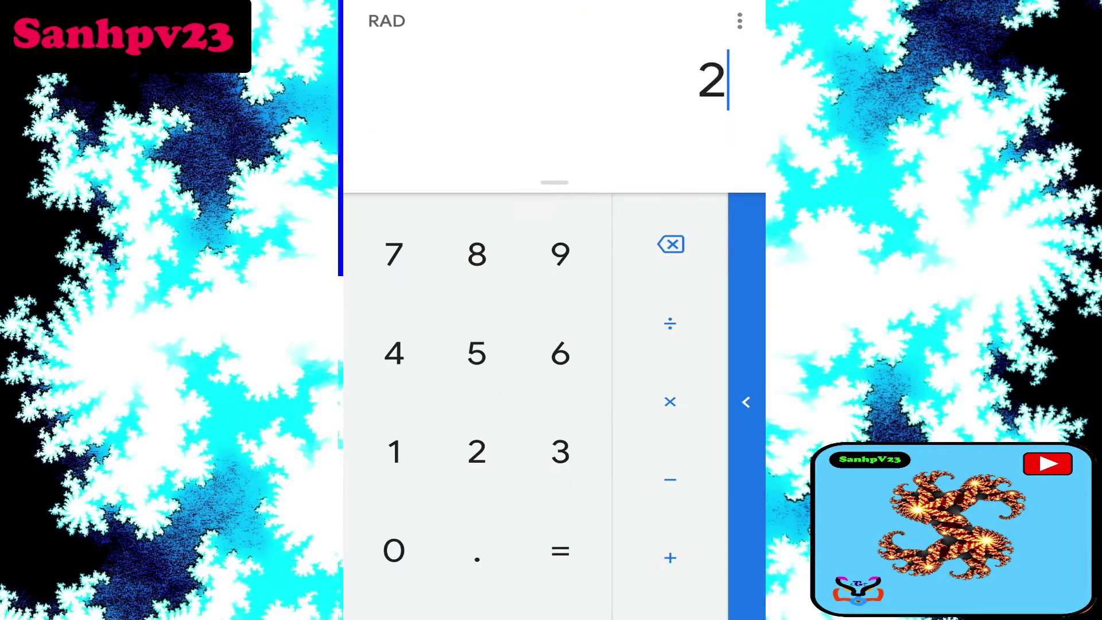
left_click(394, 353)
left_click(394, 552)
left_click(393, 551)
left_click(672, 245)
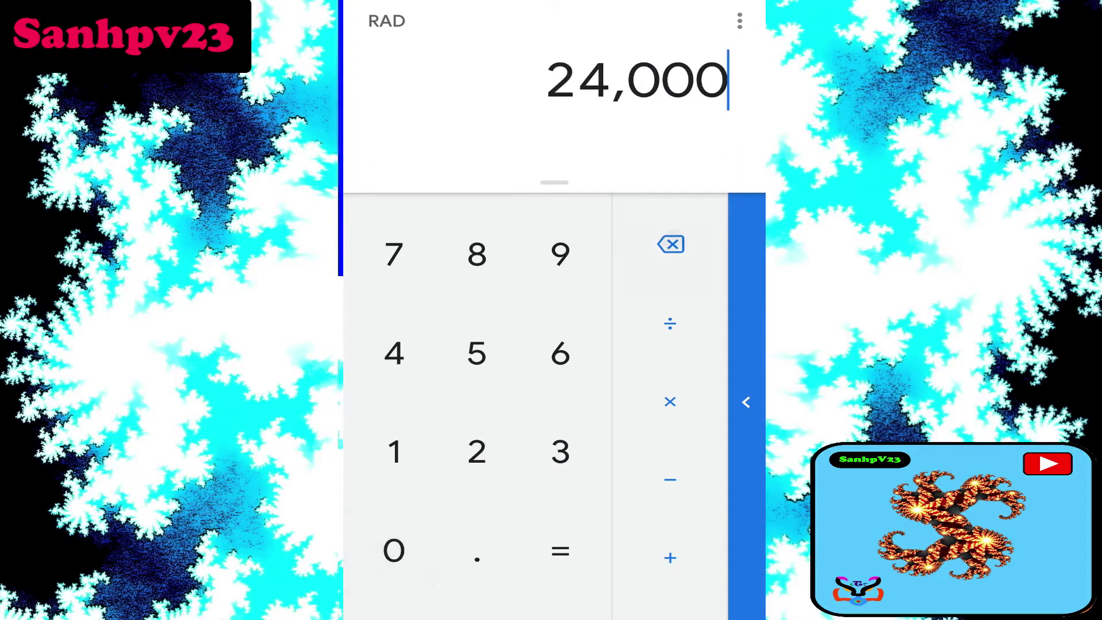
left_click(670, 402)
left_click(477, 551)
left_click(477, 254)
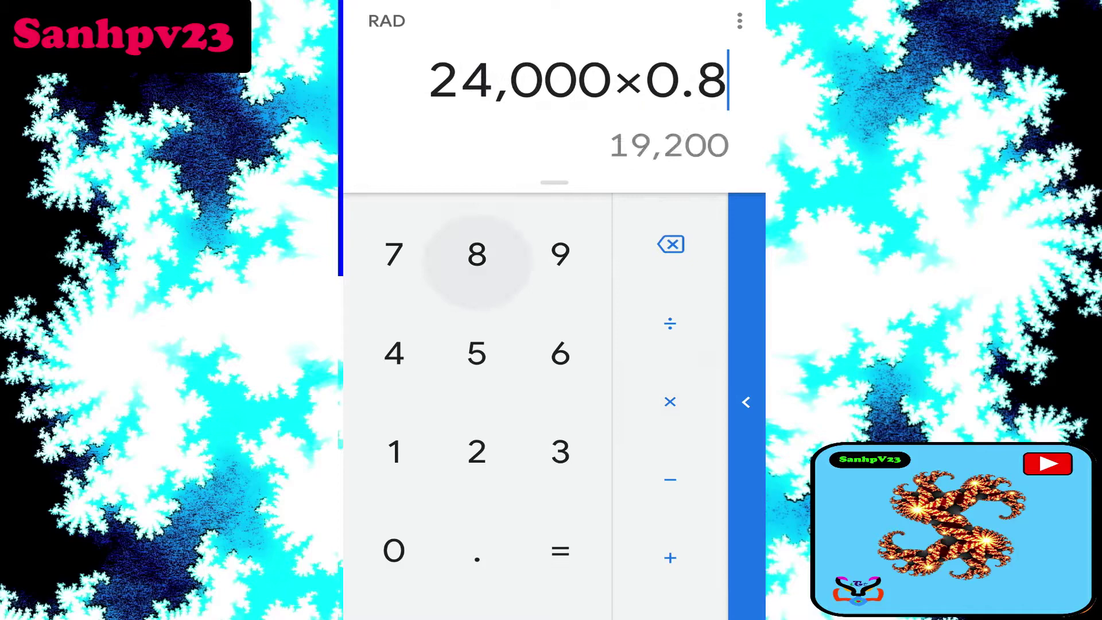
left_click(394, 551)
left_click(560, 551)
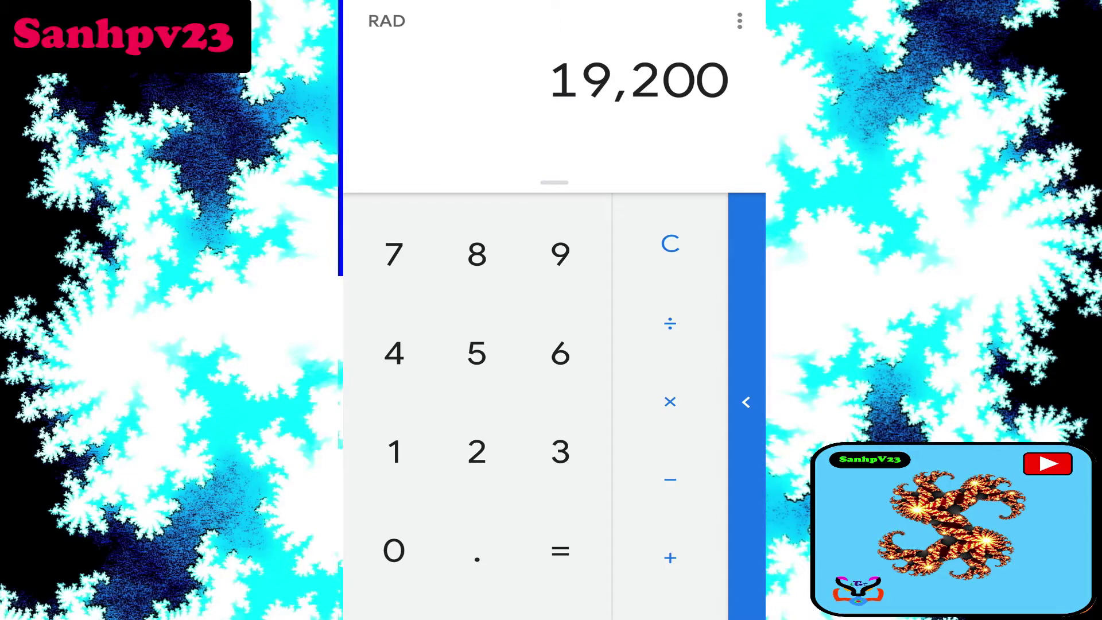
Divide 19,200 by 1,000 to get 19.2
left_click(670, 323)
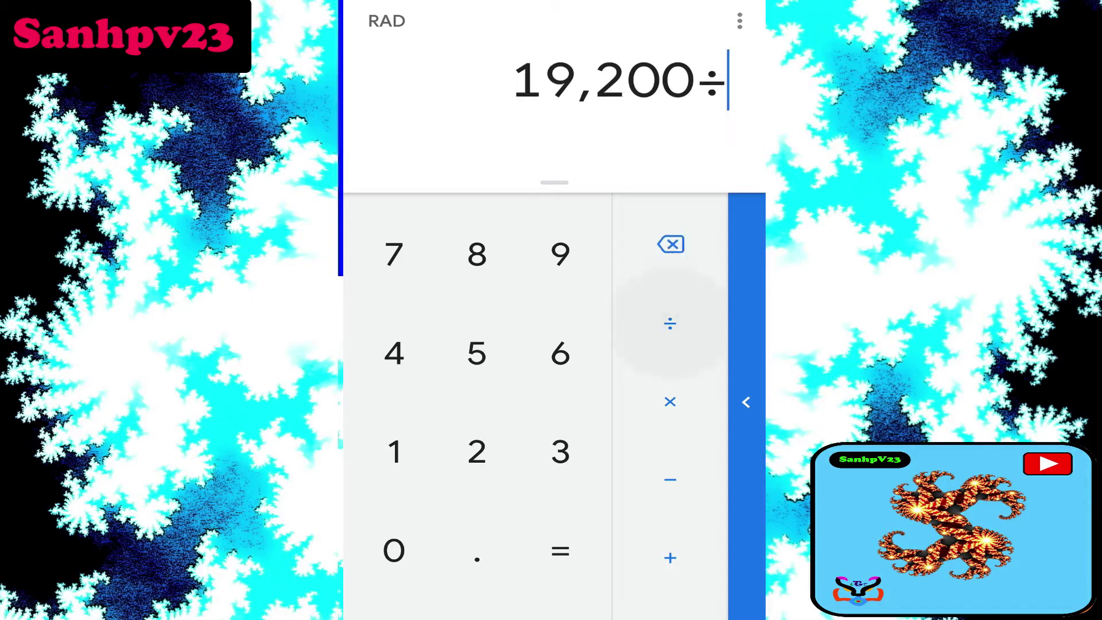
left_click(394, 452)
left_click(394, 552)
left_click(394, 552)
left_click(559, 551)
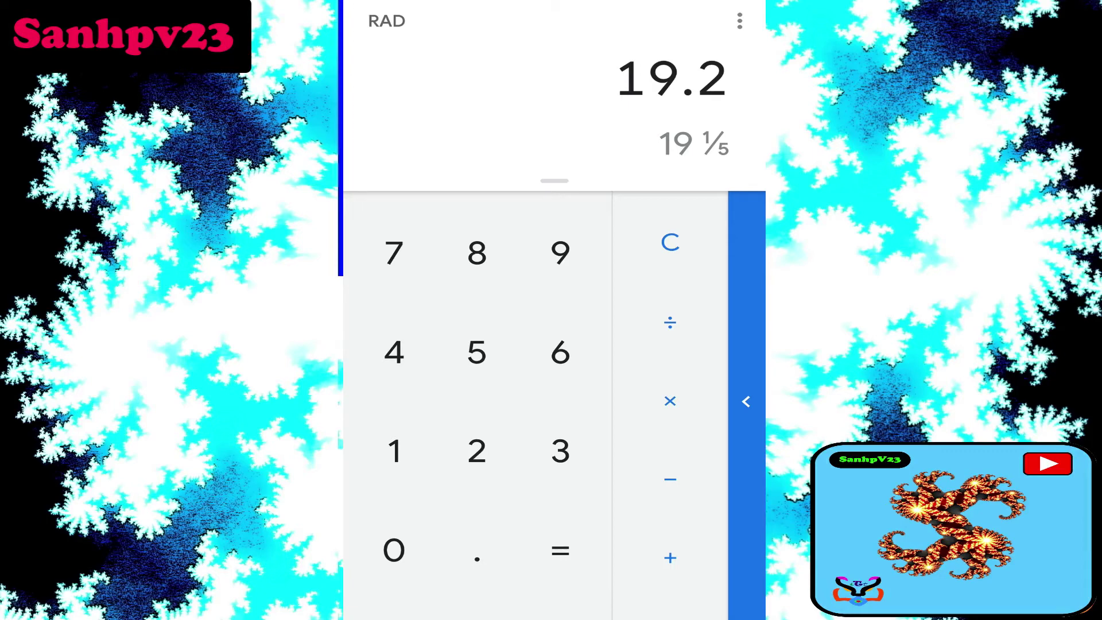
Multiply 19.2 by the 2.30 RPM rate to get 44.16
left_click(670, 401)
left_click(476, 452)
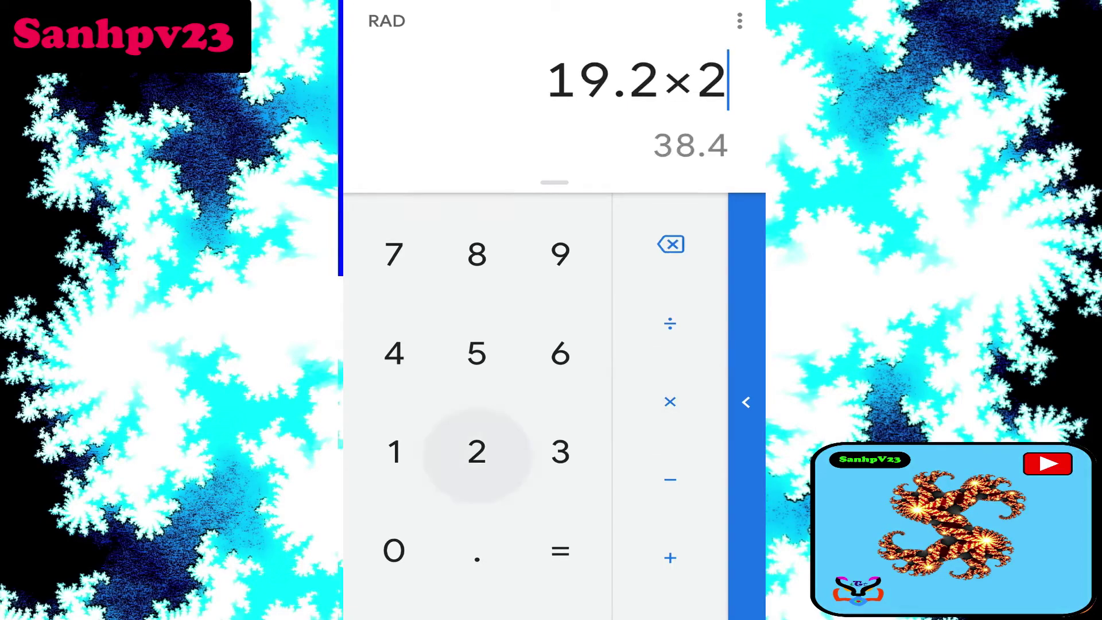
left_click(476, 551)
left_click(560, 451)
left_click(394, 551)
left_click(560, 551)
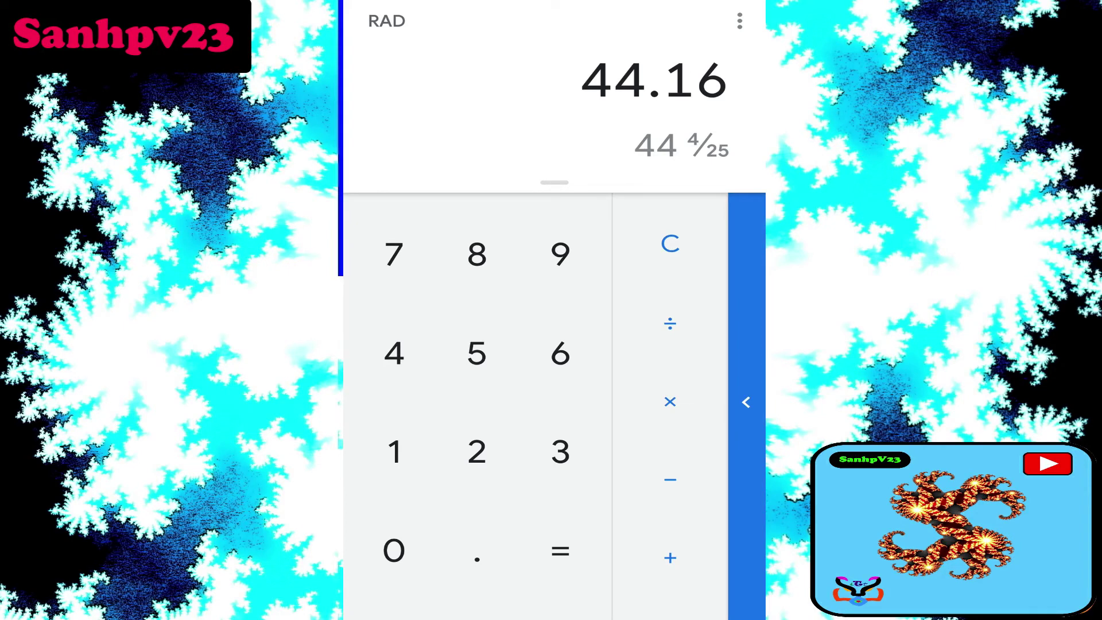
Multiply 44.16 by 30, giving 1,324.8
left_click(670, 401)
left_click(561, 451)
left_click(393, 551)
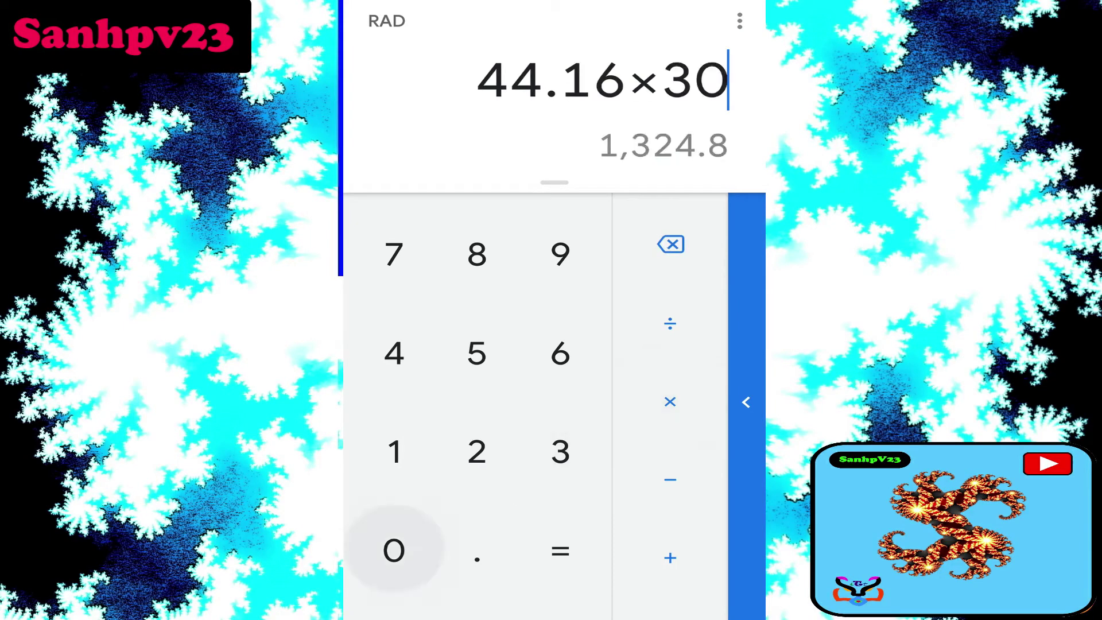
left_click(559, 551)
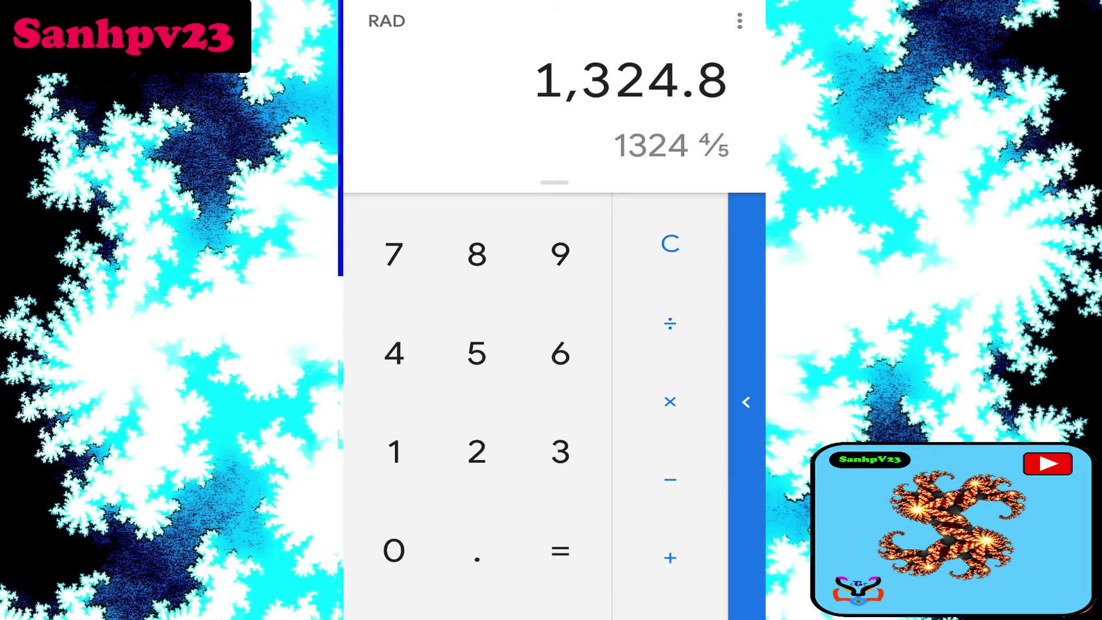
Multiply 1,324.8 by 12 for the yearly estimate of 15,897.6
left_click(671, 402)
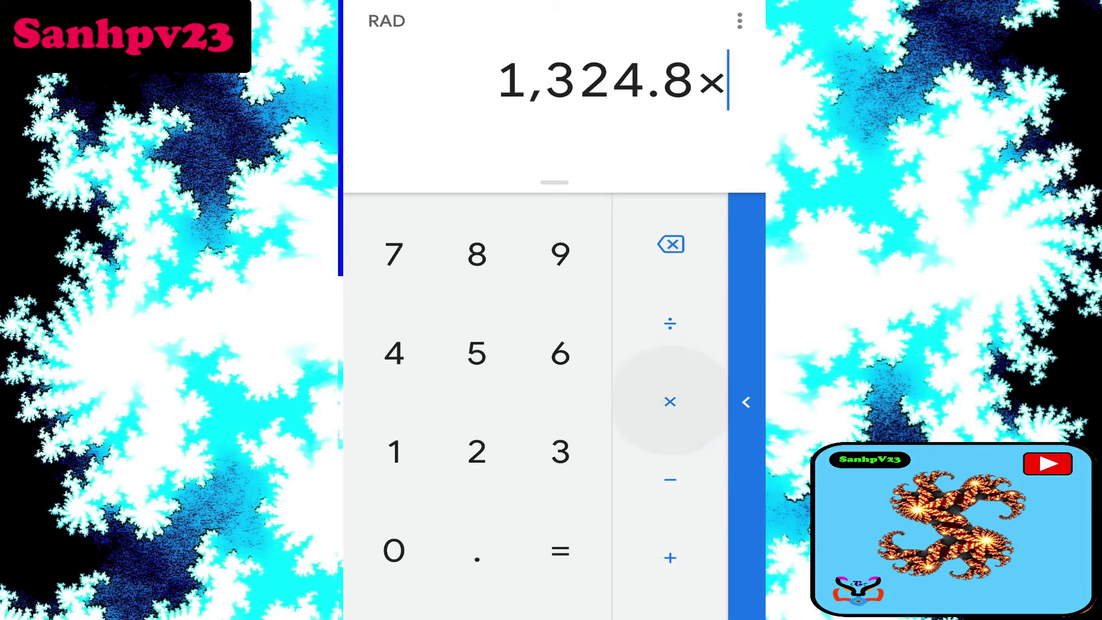
left_click(394, 452)
left_click(477, 452)
left_click(560, 552)
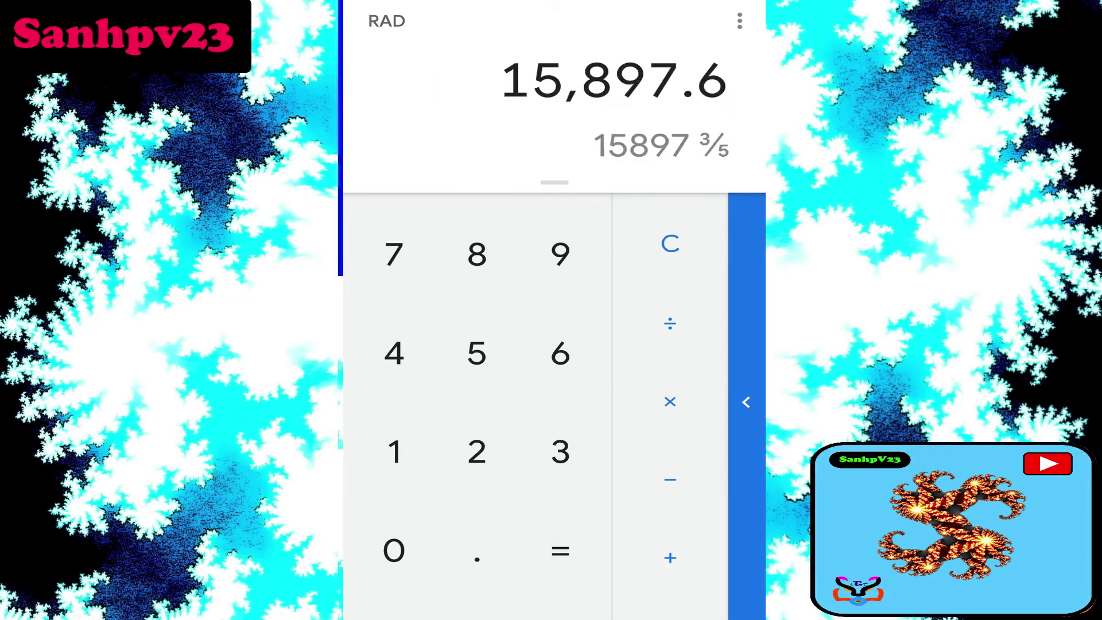